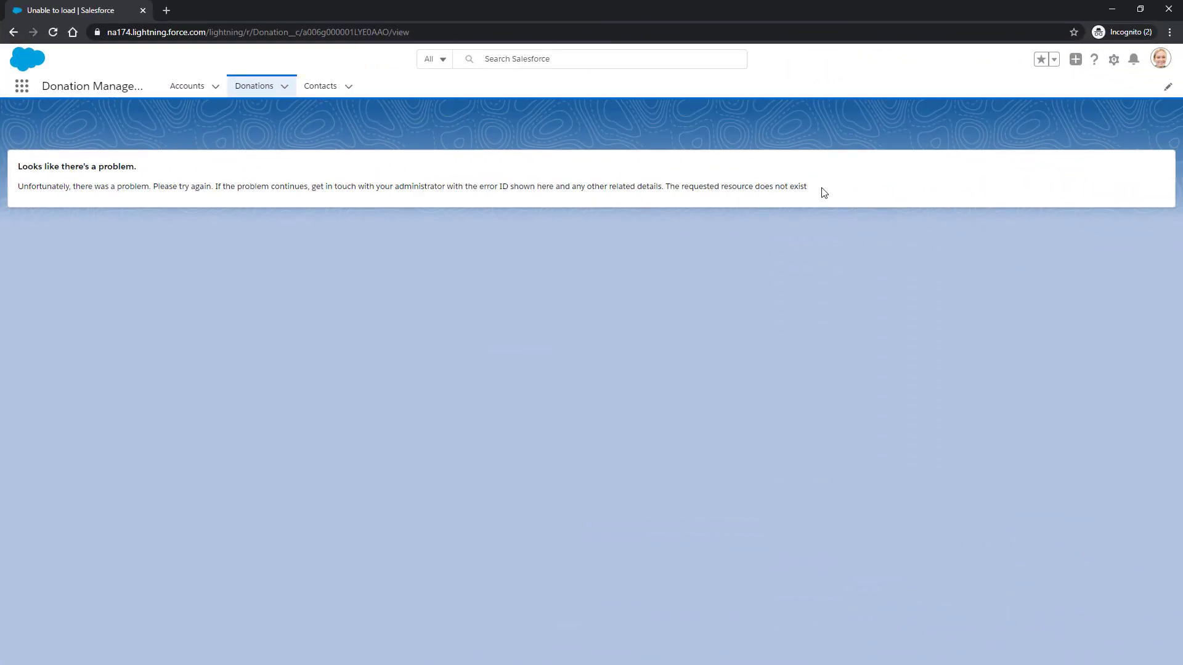
Step: Highlight the 'requested resource does not exist' error shown on the donation record page
left_click_drag(824, 193, 666, 197)
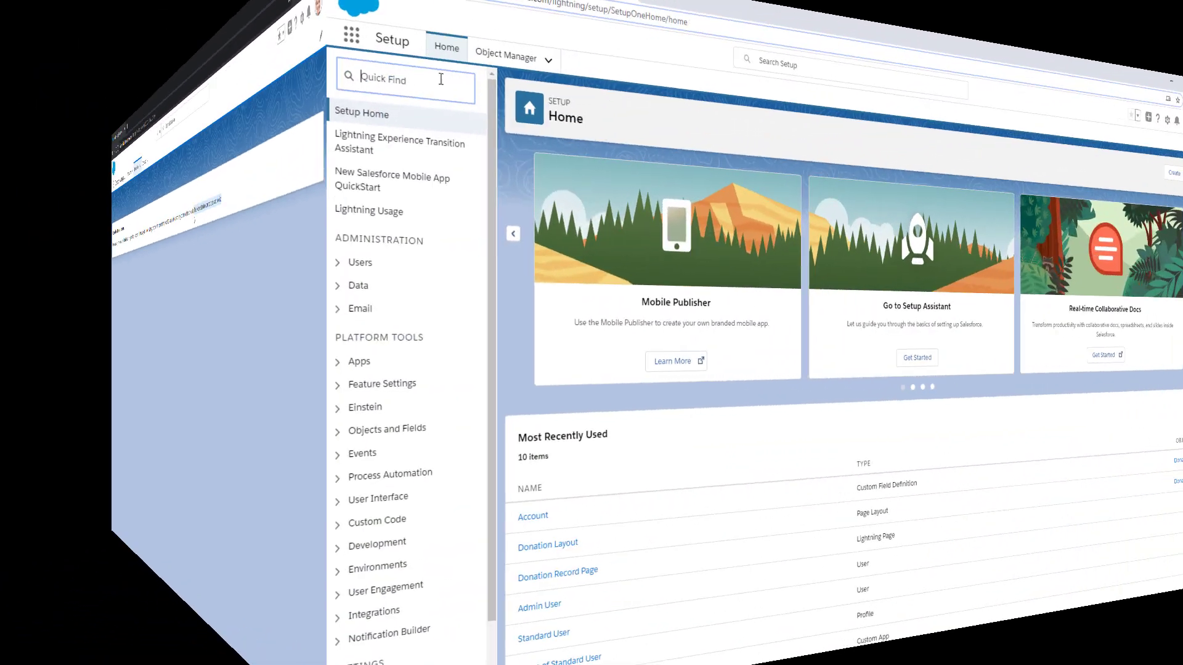
Step: Open Sharing Settings by searching Quick Find for 'sharing'
type("sharing")
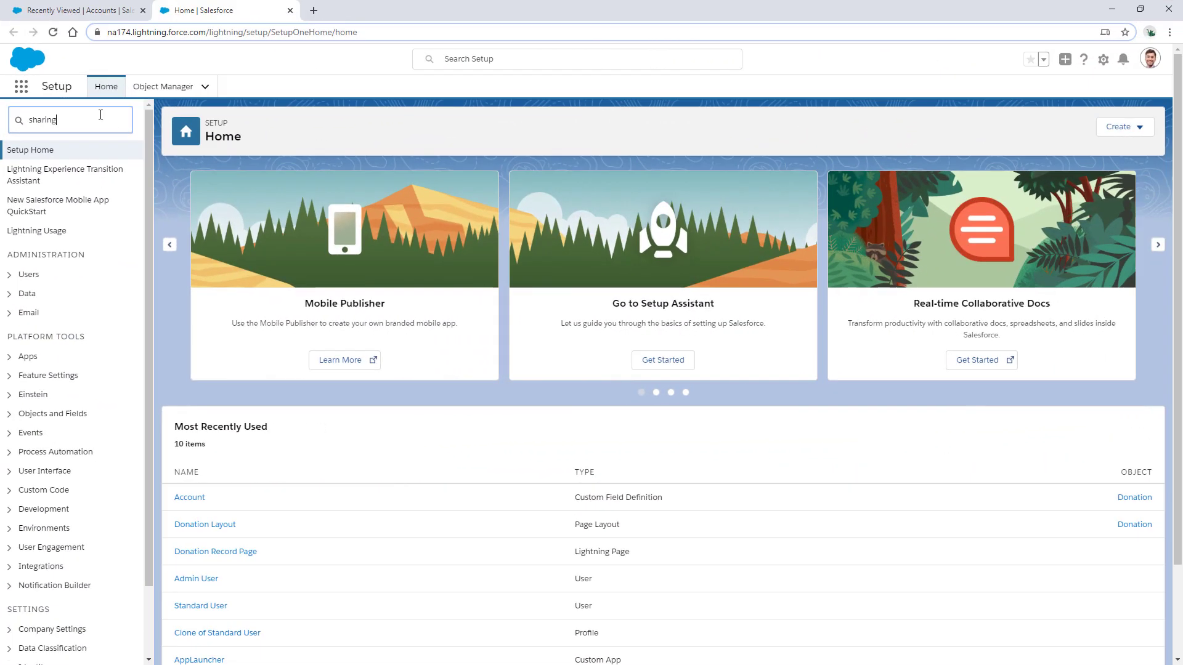
left_click(48, 176)
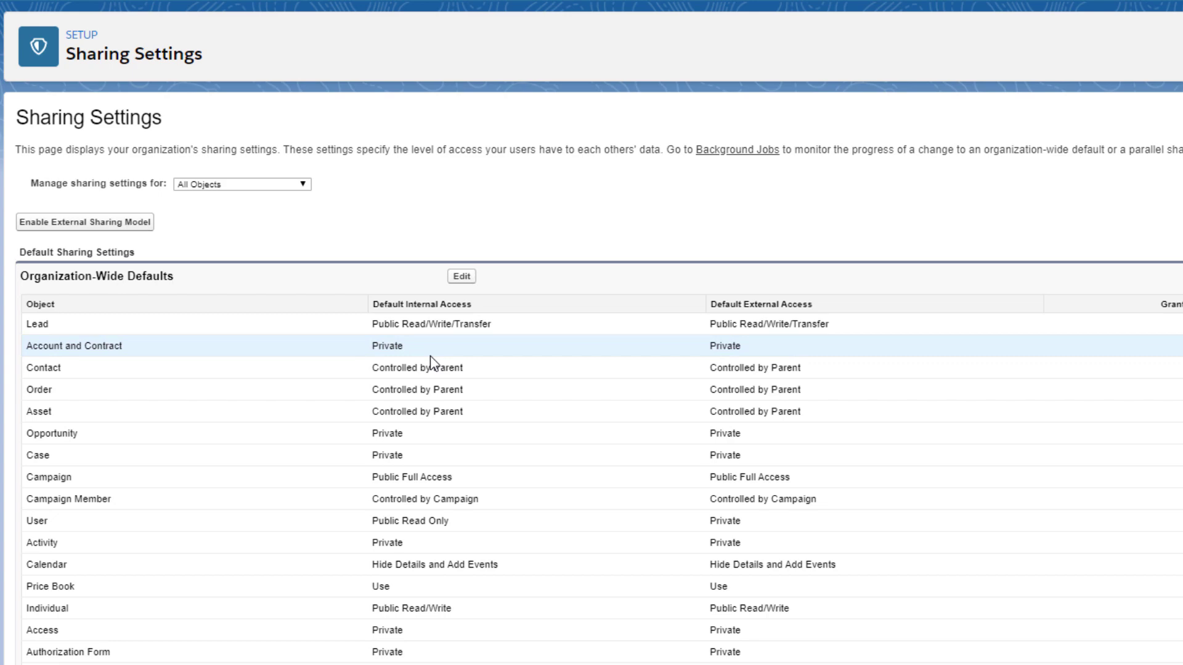
Step: Note the Private account default, then save the read-only rule 'Share all accounts internally' for All Internal Users
double_click(387, 346)
scroll(387, 346, "down", 20)
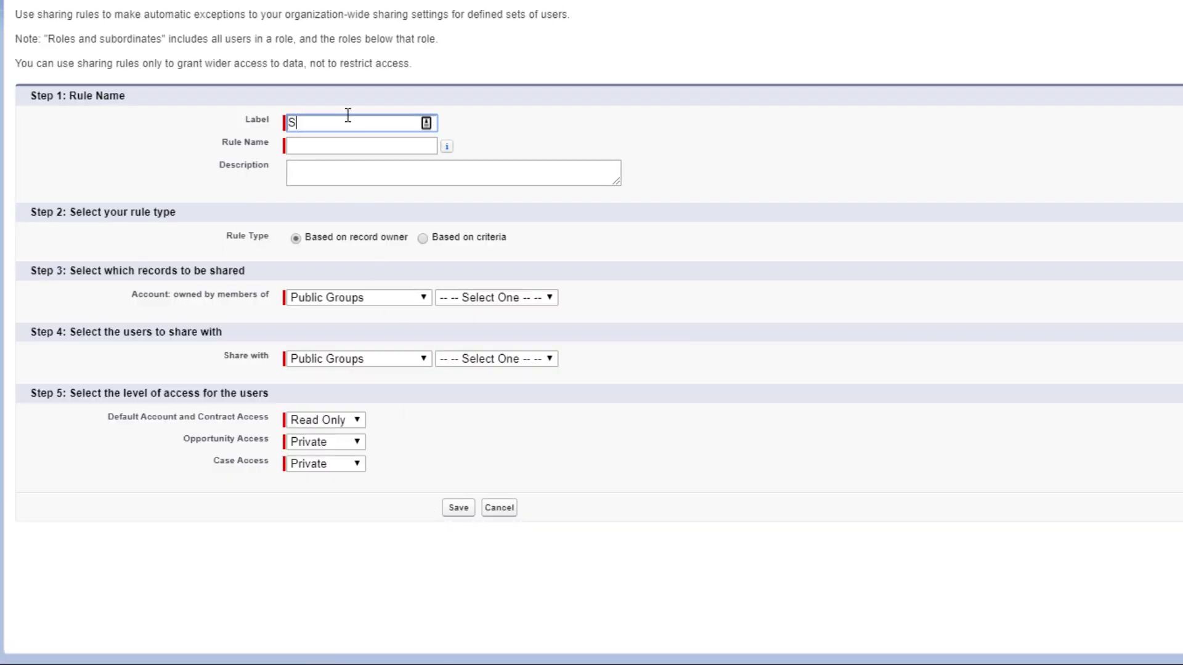
type("hare all accounts internally")
key("Tab")
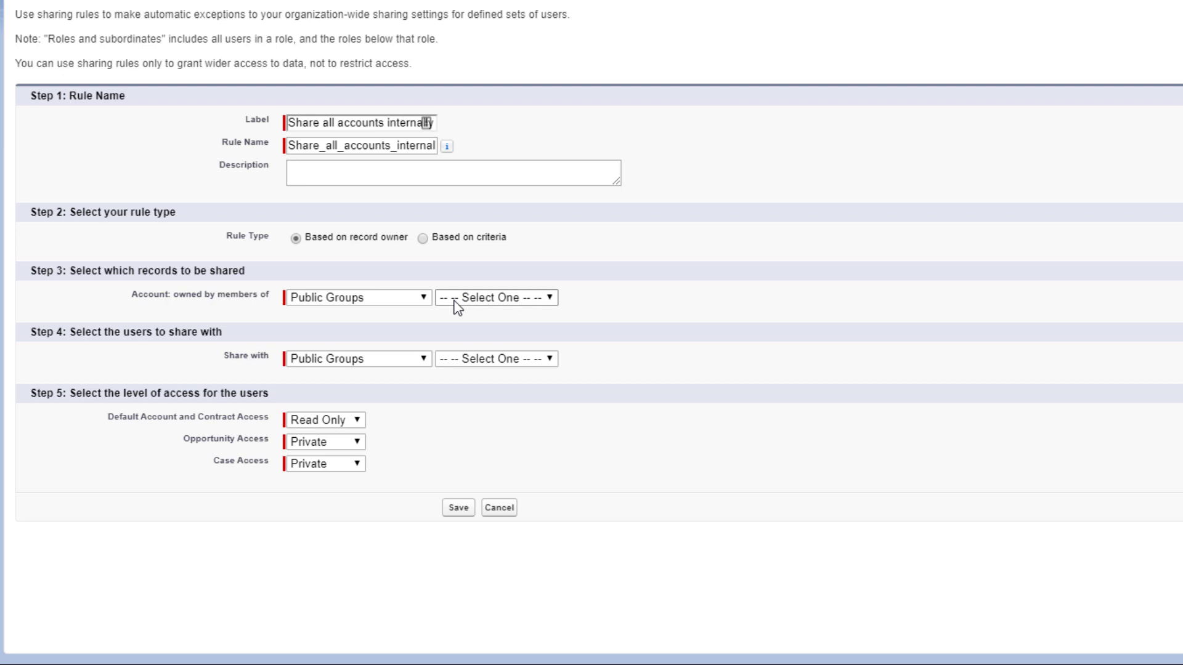
left_click(457, 298)
left_click(457, 320)
left_click(457, 359)
left_click(457, 382)
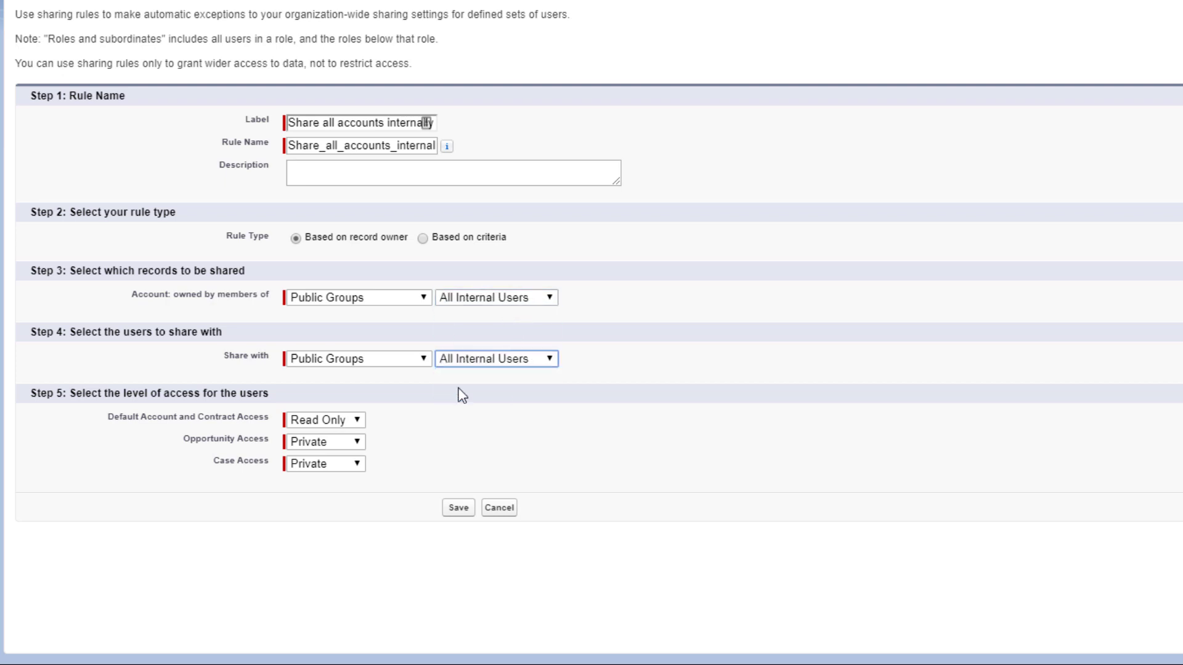
left_click(456, 509)
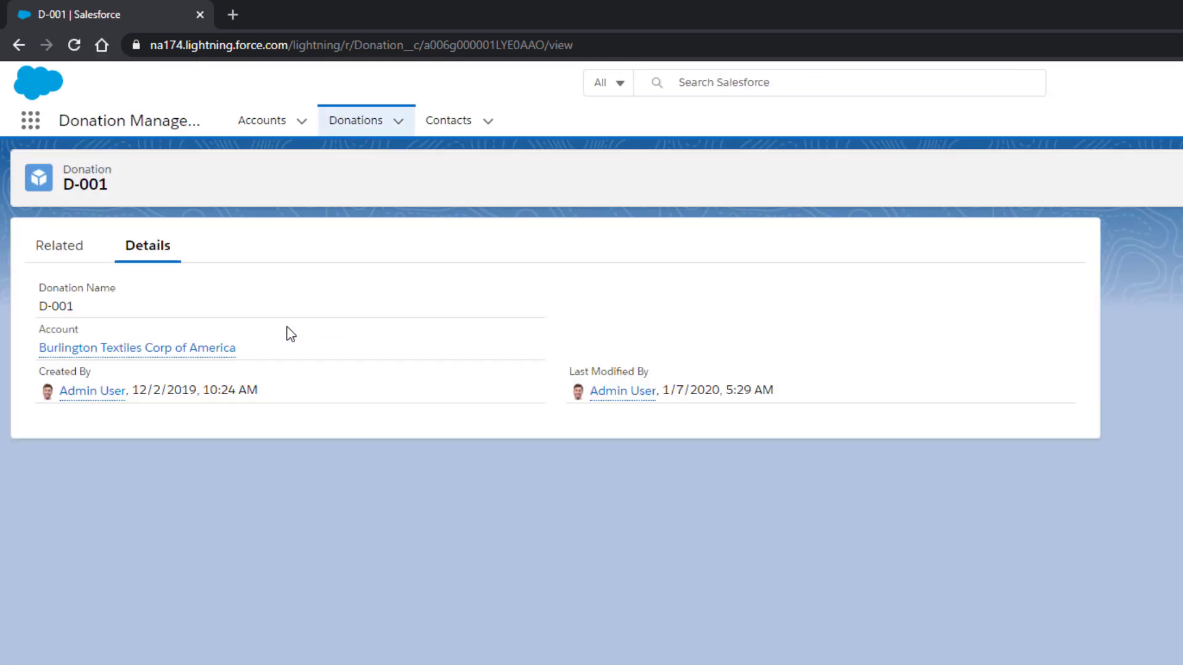
Step: Preview donation D-001's account, Burlington Textiles Corp of America
mouse_move(224, 363)
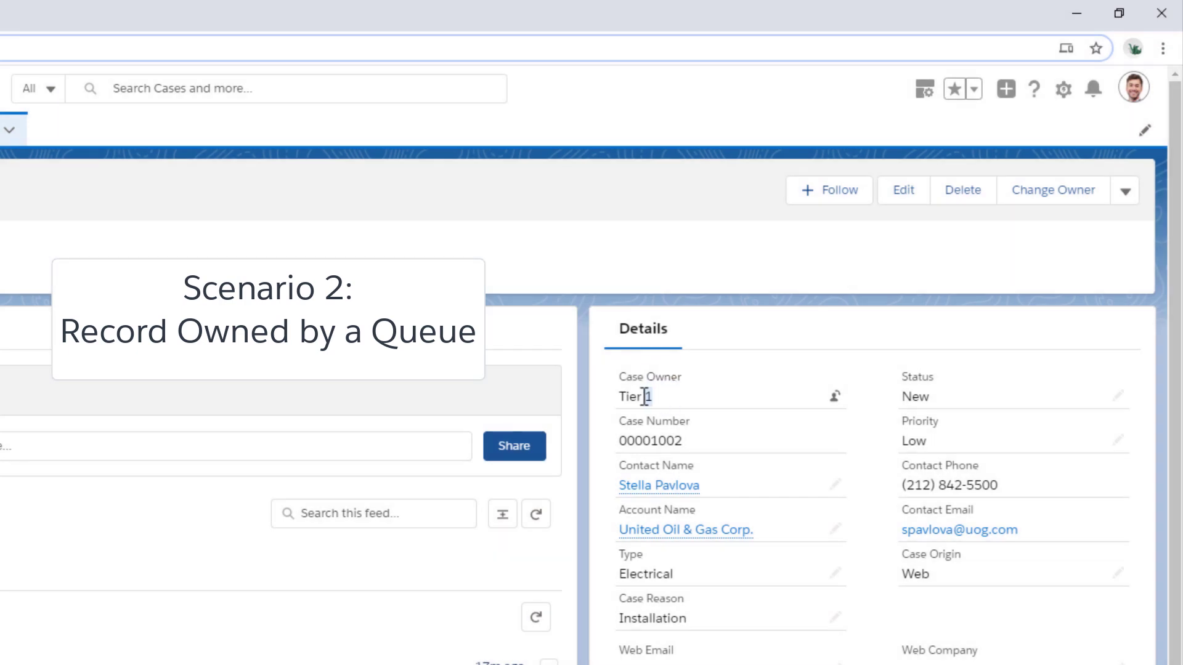
Step: Highlight the Tier 1 queue as case 00001002's owner
left_click_drag(645, 396, 614, 398)
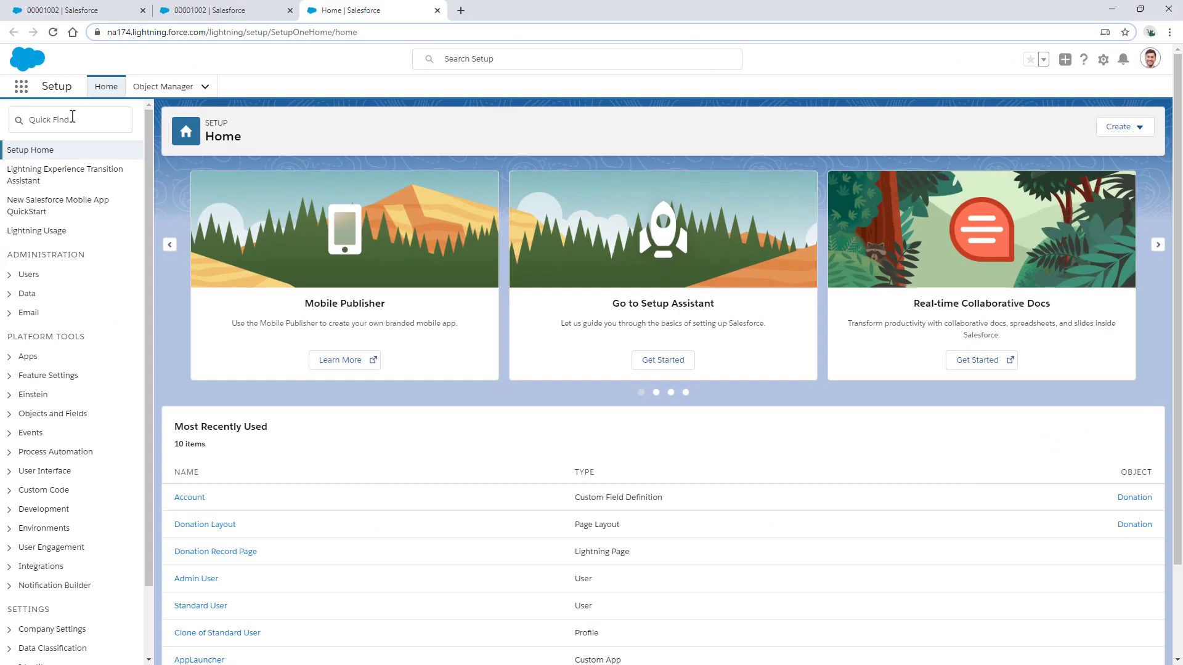
Step: Add Standard User to the Tier 1 queue's selected members and save the queue
left_click(66, 119)
type("queue")
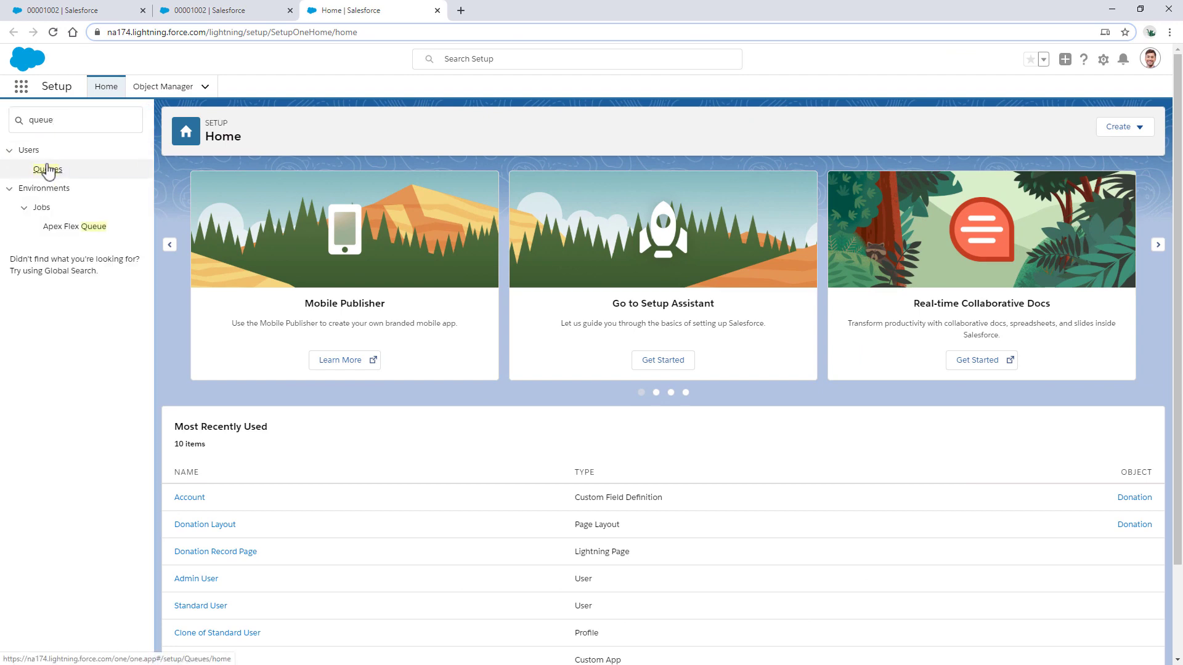
left_click(48, 169)
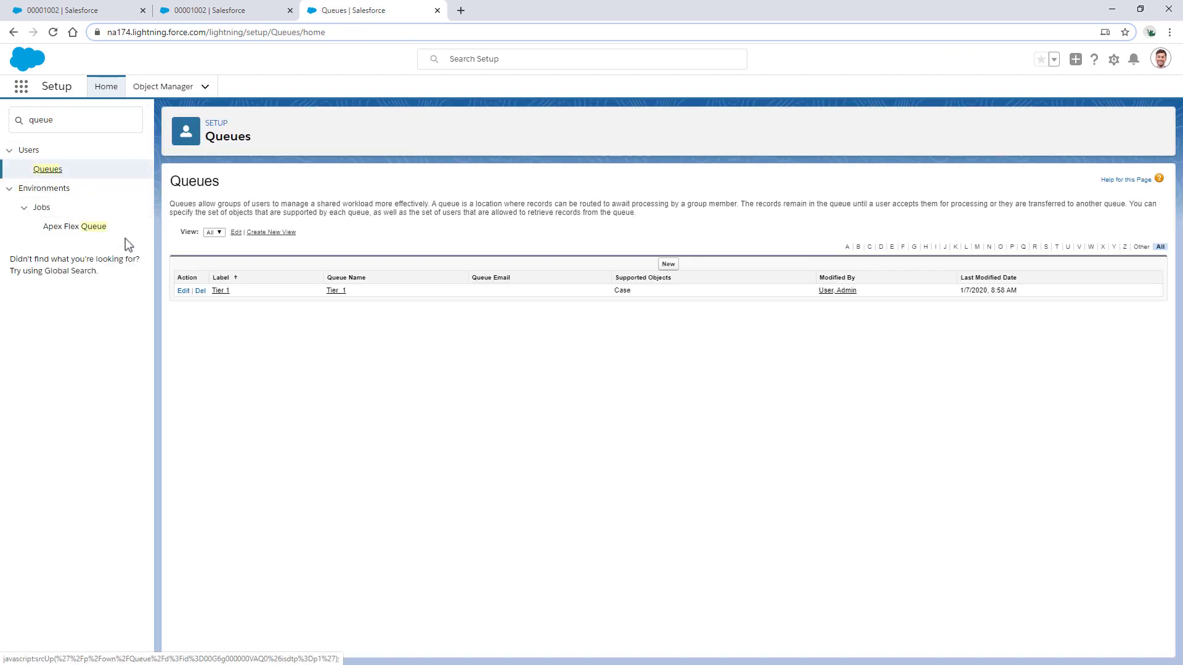
left_click(182, 290)
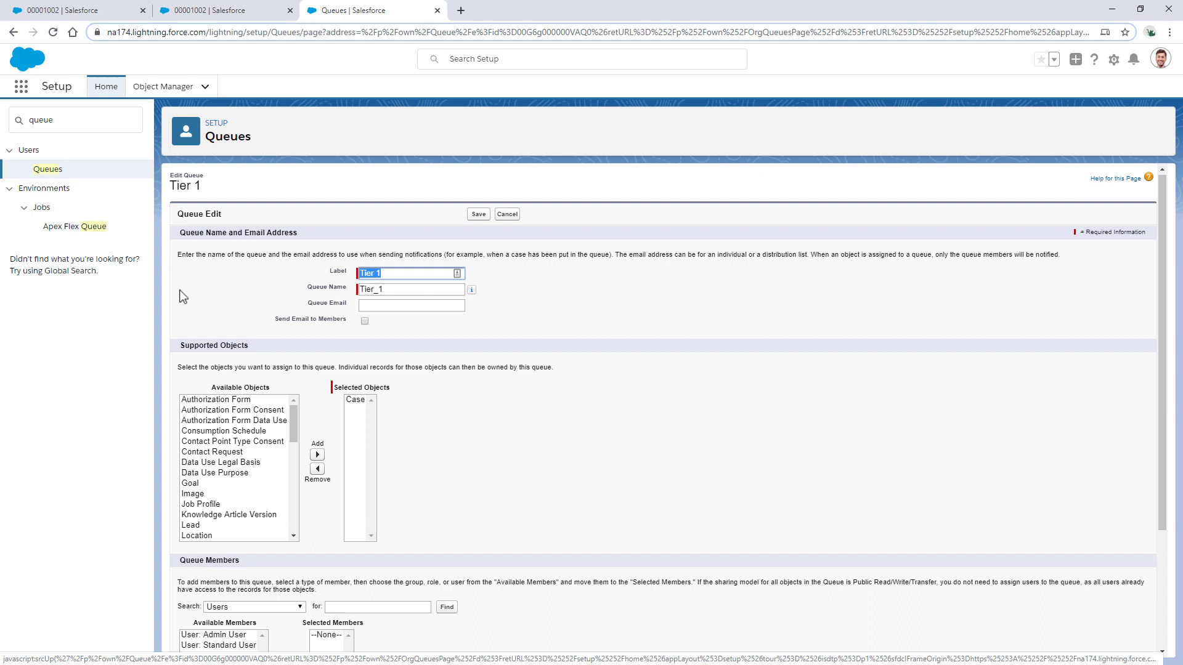
scroll(191, 339, "down", 3)
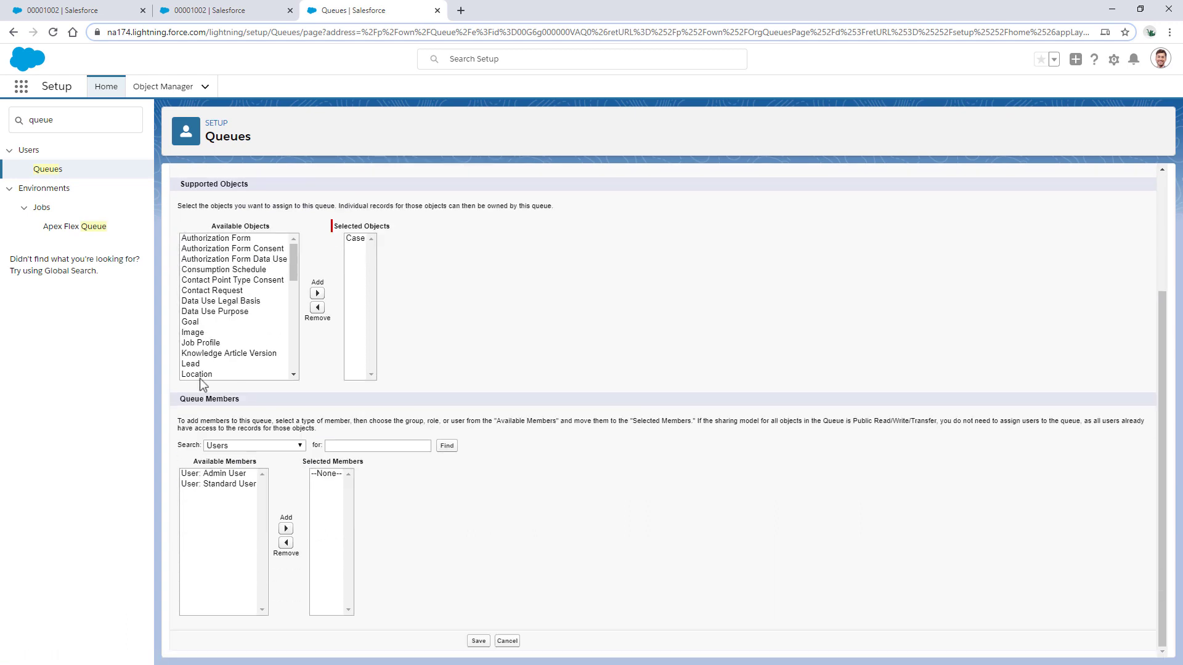
left_click(226, 484)
left_click(287, 531)
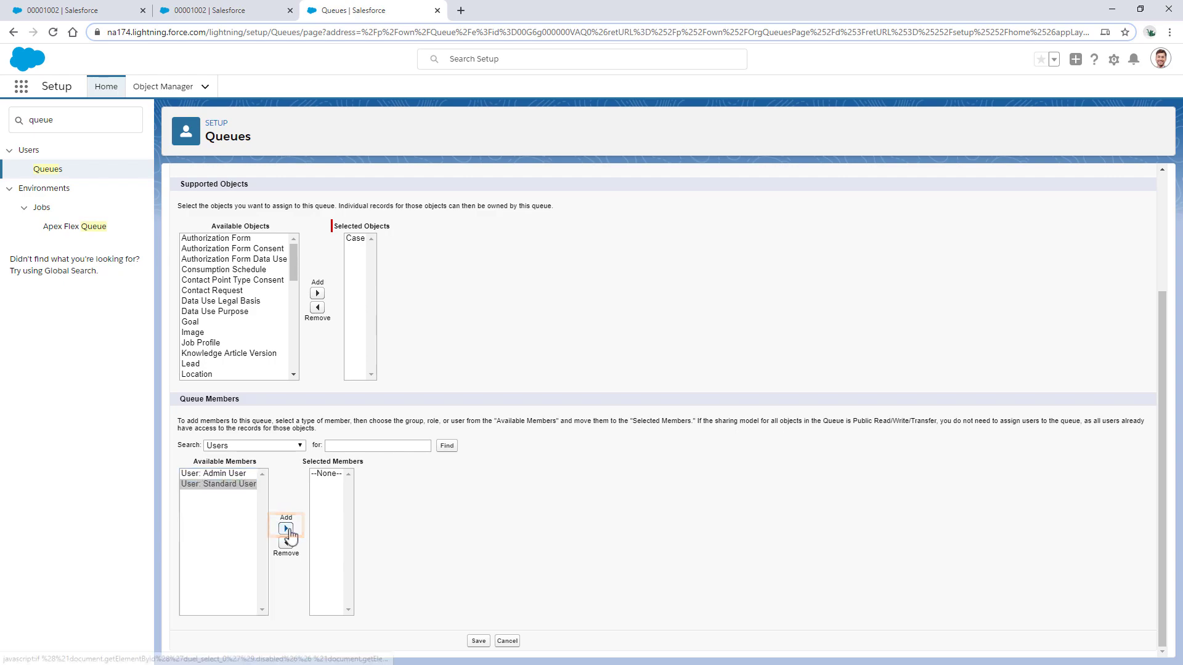
left_click(479, 641)
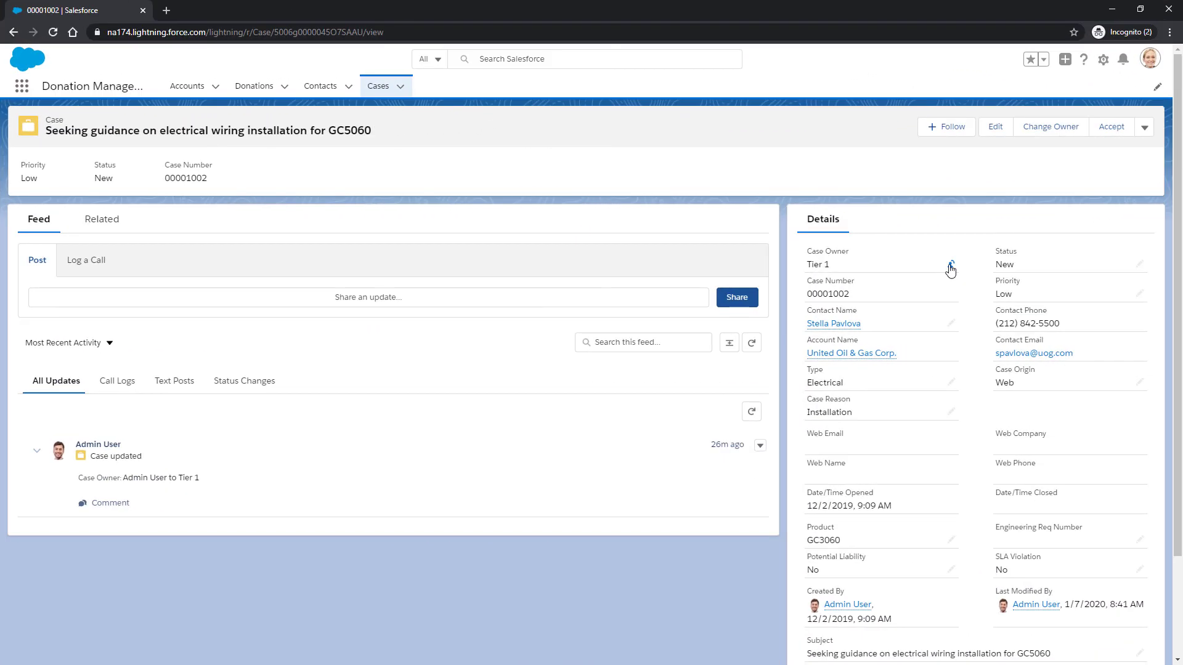
Step: Change case 00001002's owner from the Tier 1 queue to Standard User
left_click(954, 265)
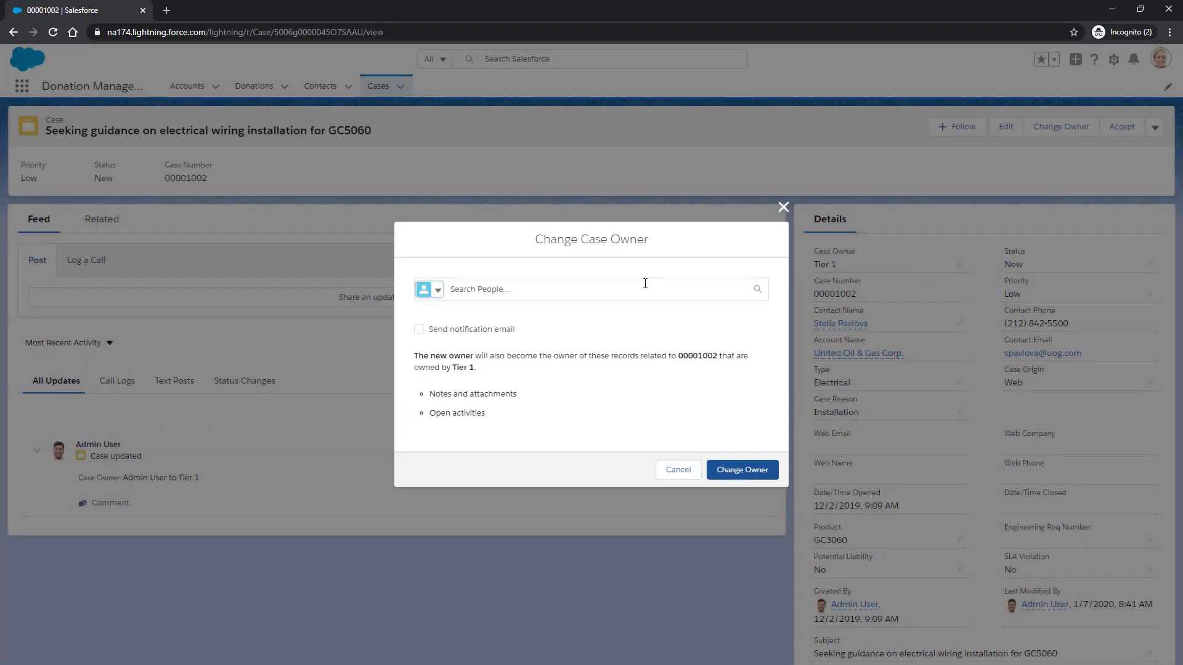
left_click(645, 283)
type("sta")
left_click(529, 341)
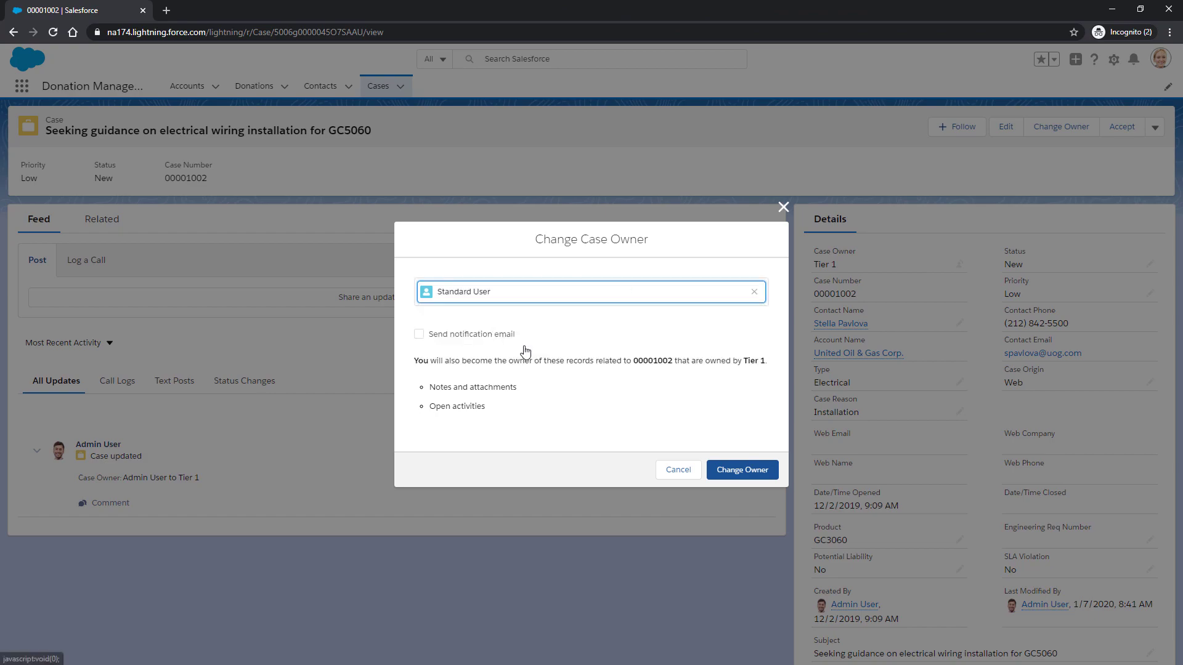
left_click(743, 470)
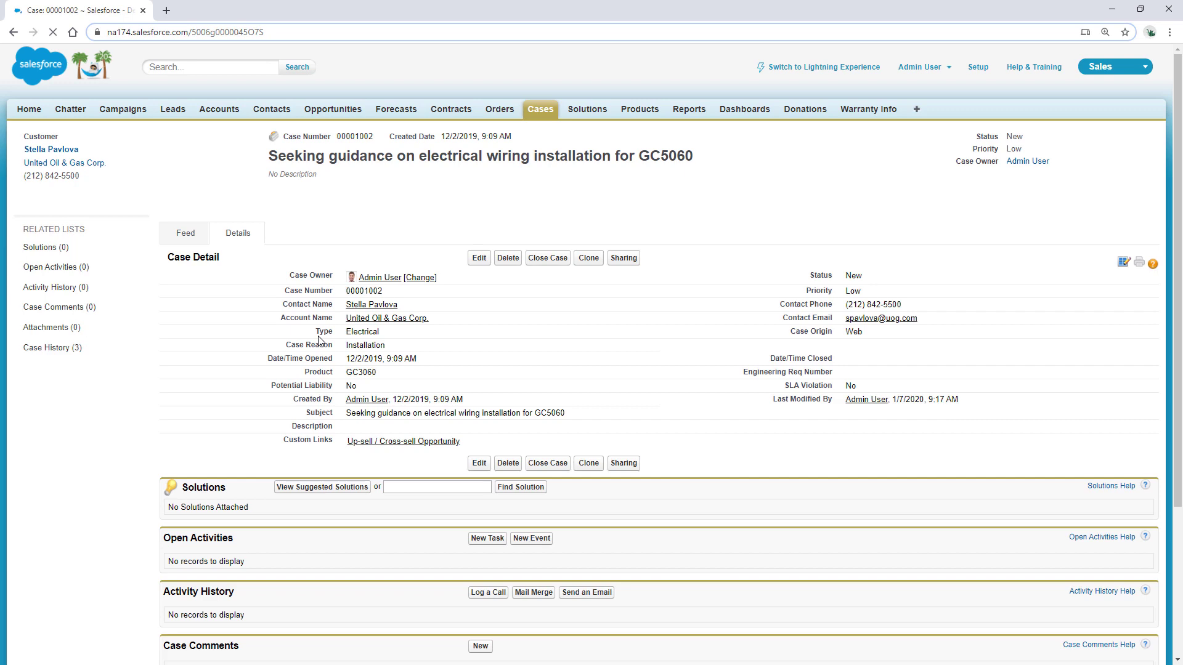
Step: View case 00001002's Sharing details, reopening the case from the Cases tab
left_click(624, 258)
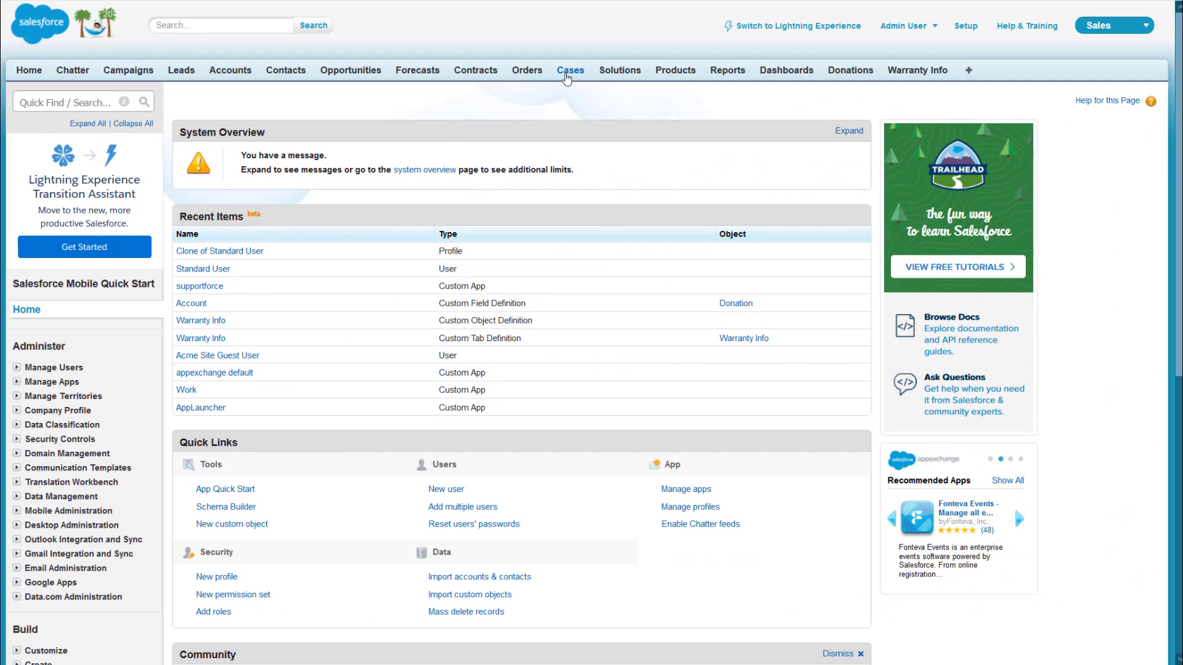
left_click(567, 73)
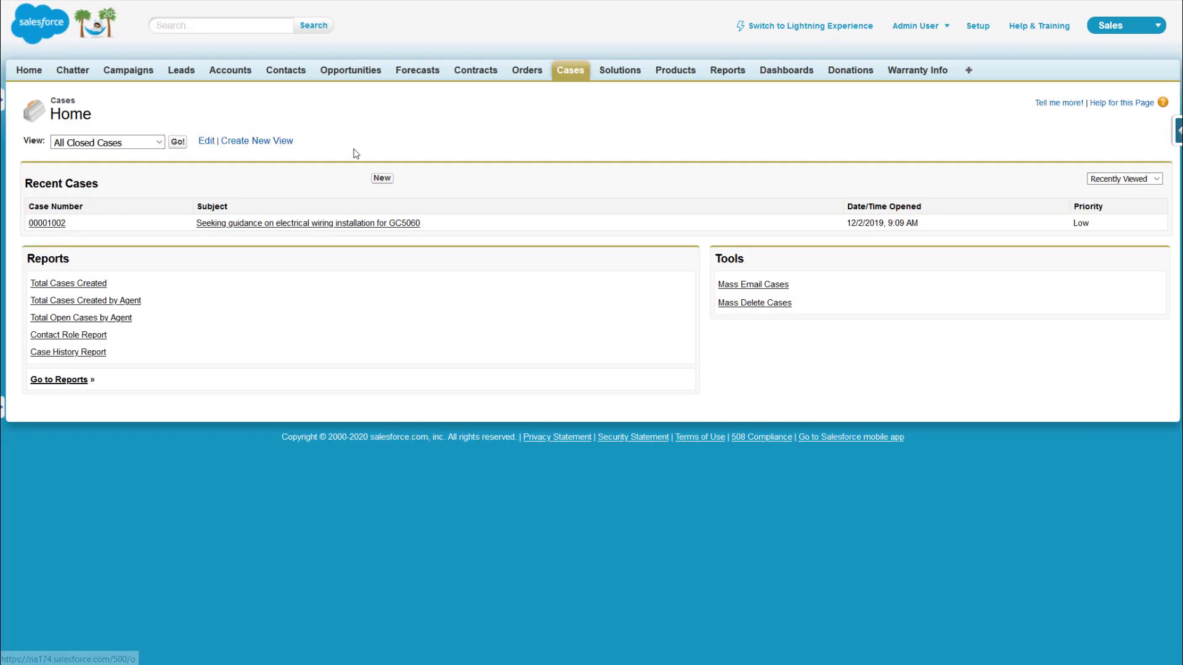
left_click(59, 227)
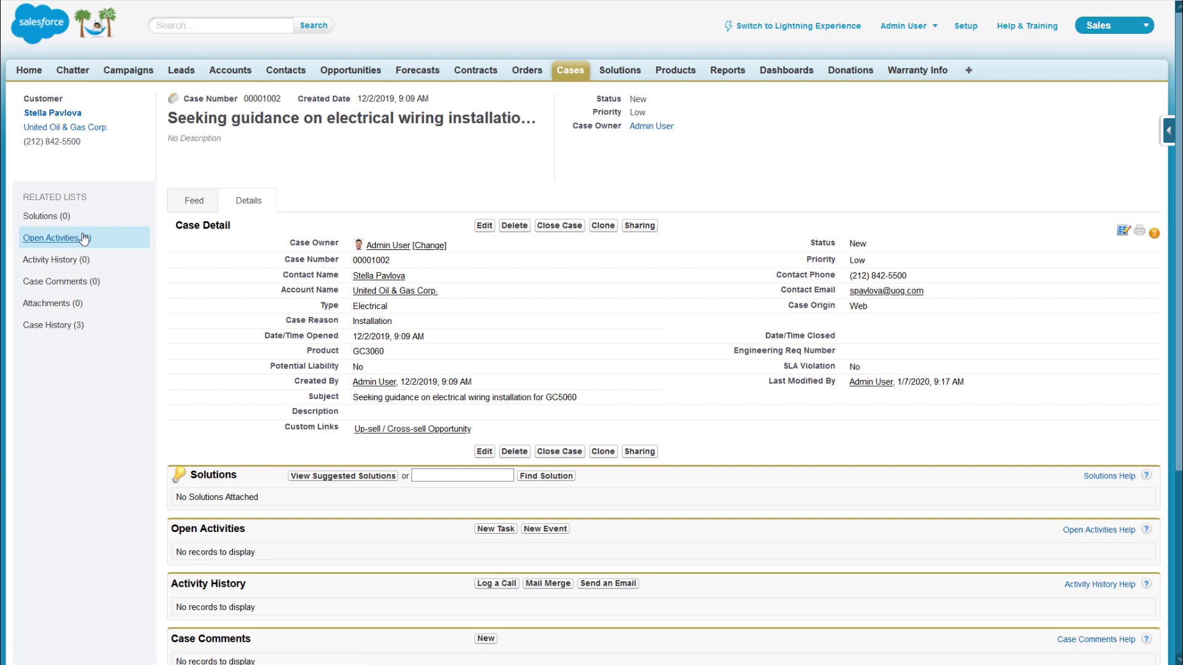
left_click(634, 232)
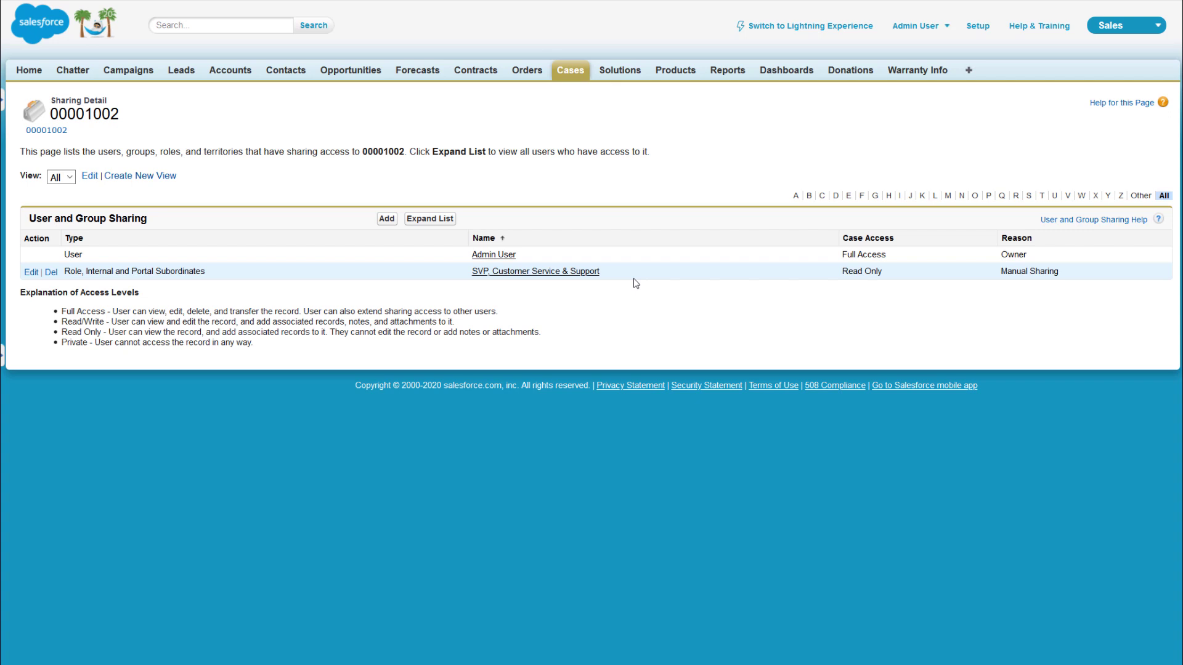
Step: Check the Users list and fully expanded role hierarchy for Standard User's SVP, Sales & Marketing role
left_click(984, 27)
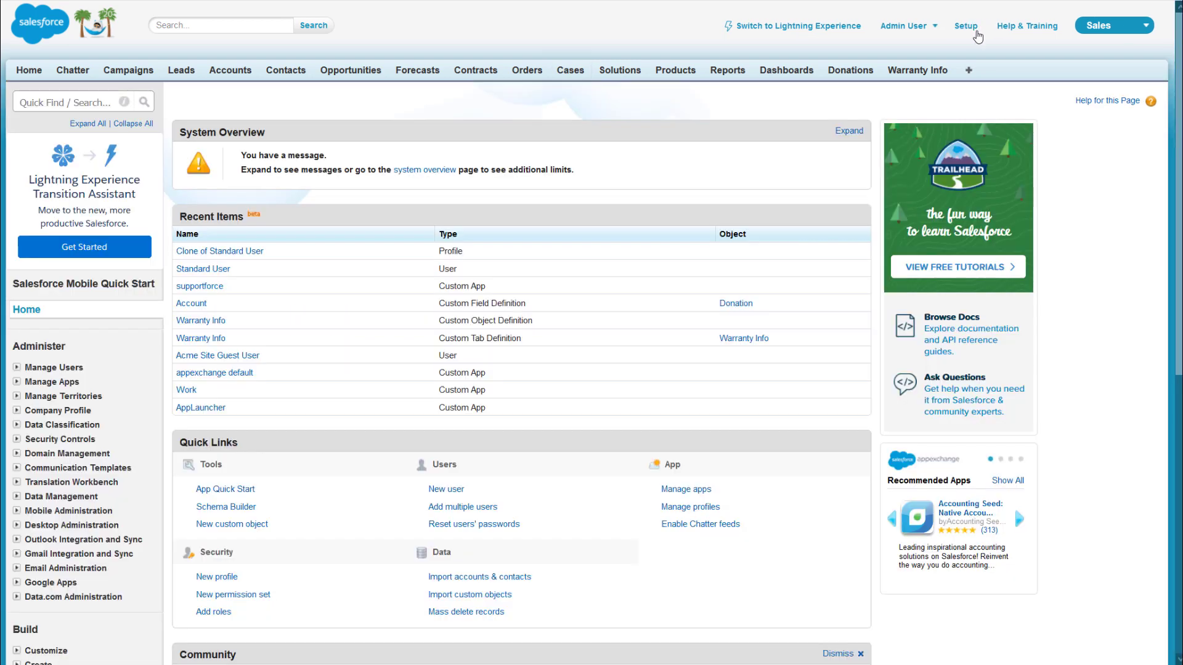
left_click(50, 368)
left_click(48, 384)
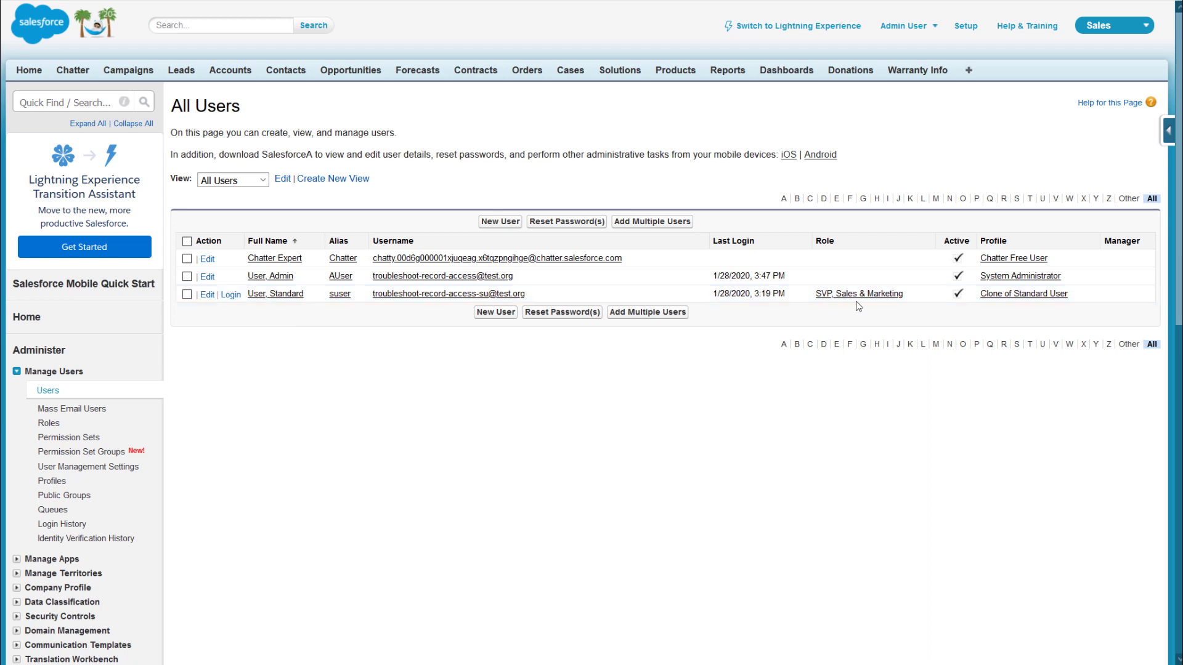
left_click(49, 423)
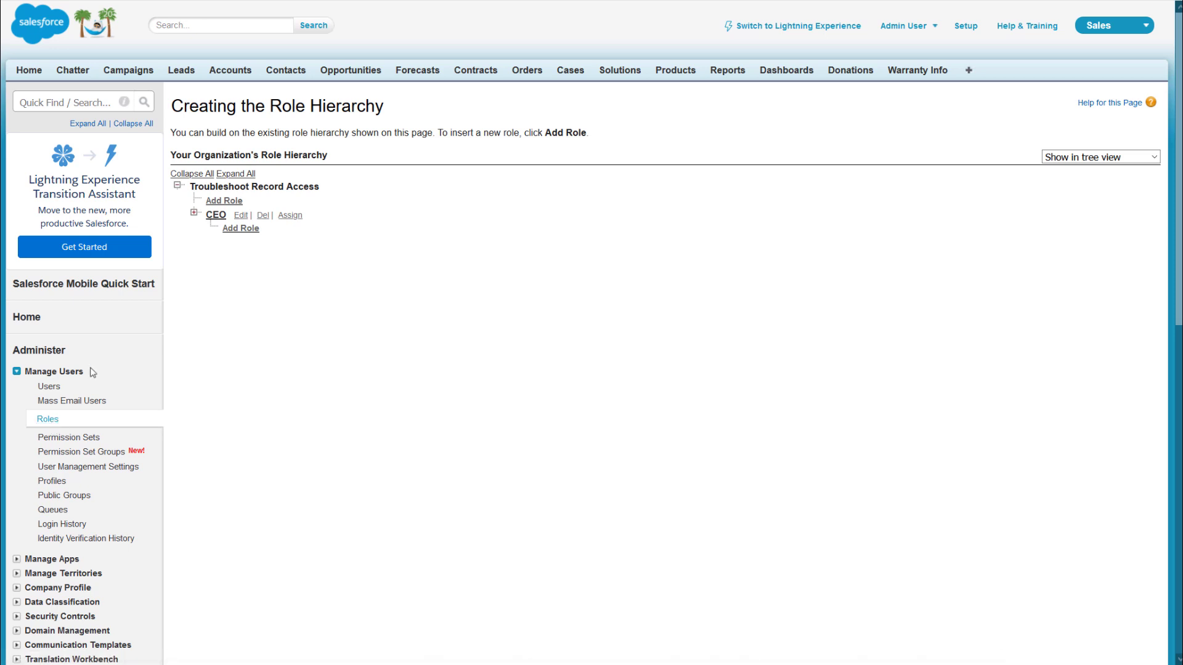
left_click(226, 179)
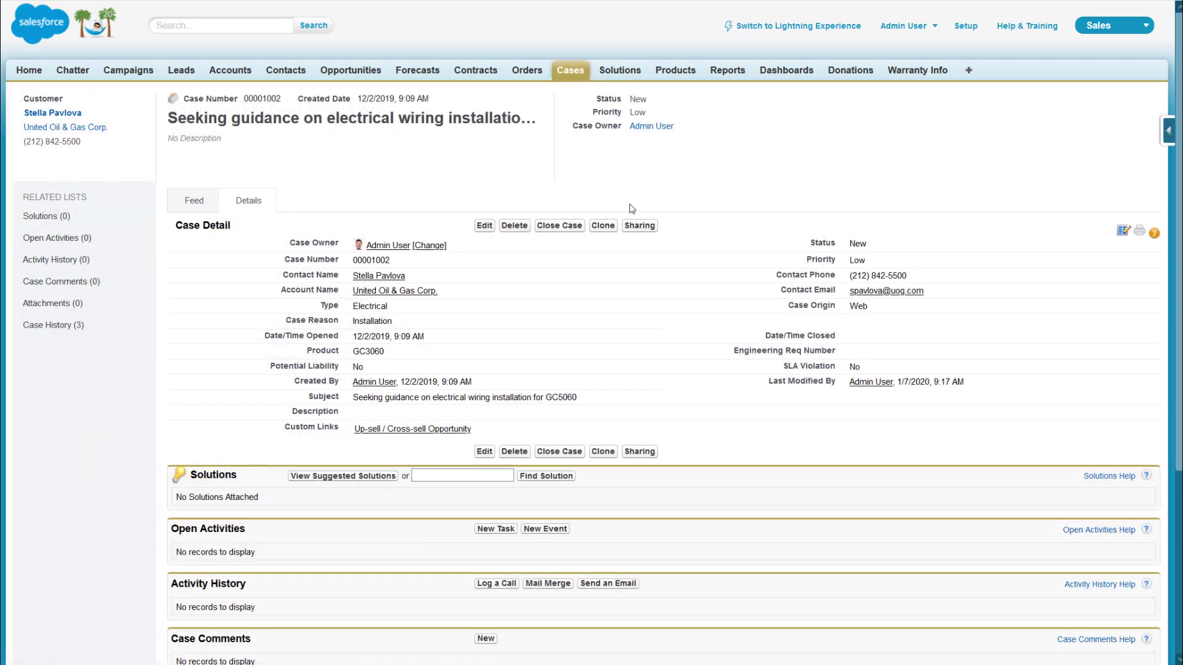
Step: Add a Read Only manual share for Role and Internal Subordinates: SVP, Sales & Marketing
left_click(641, 226)
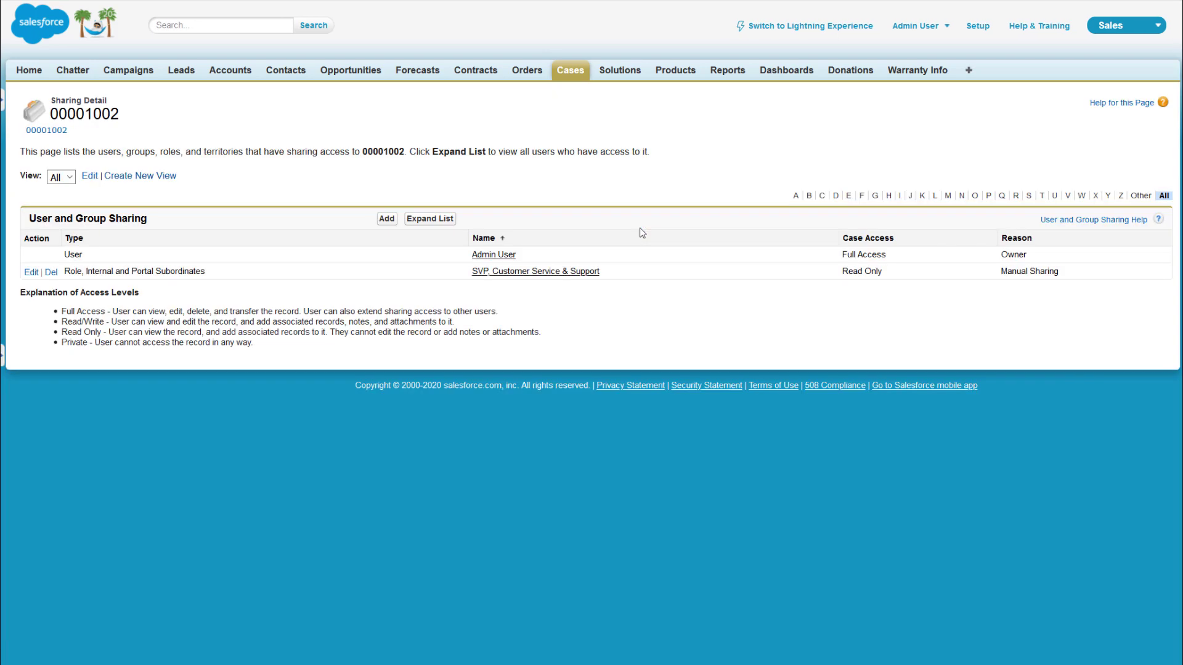
left_click(387, 219)
left_click(227, 434)
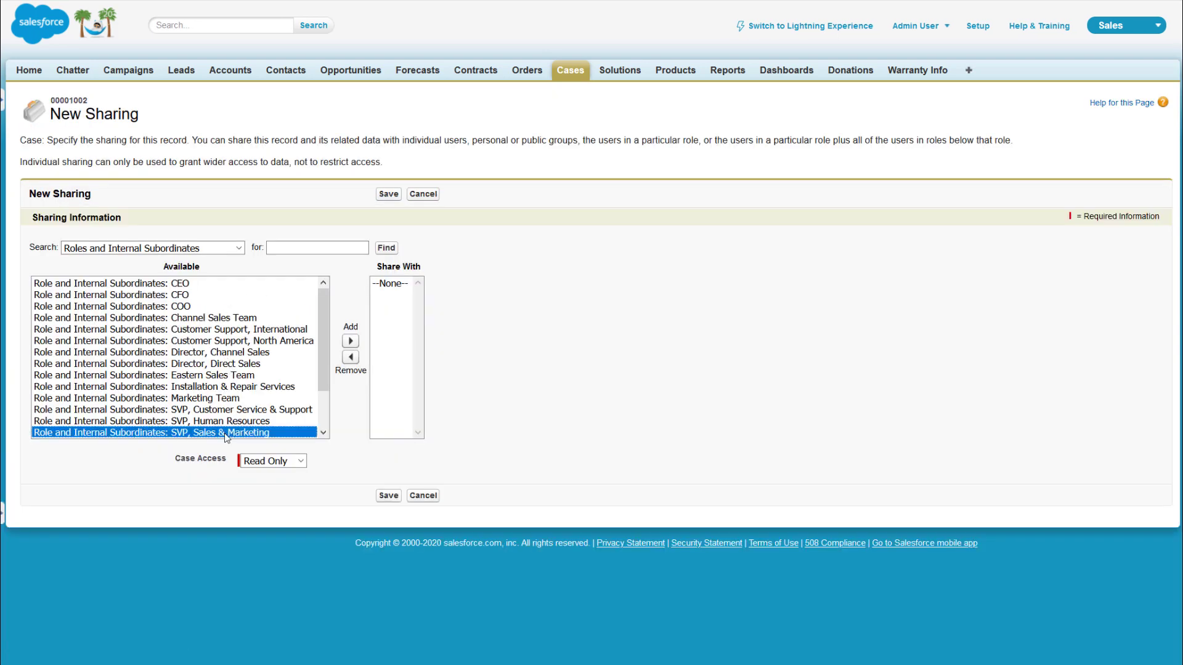
left_click(349, 342)
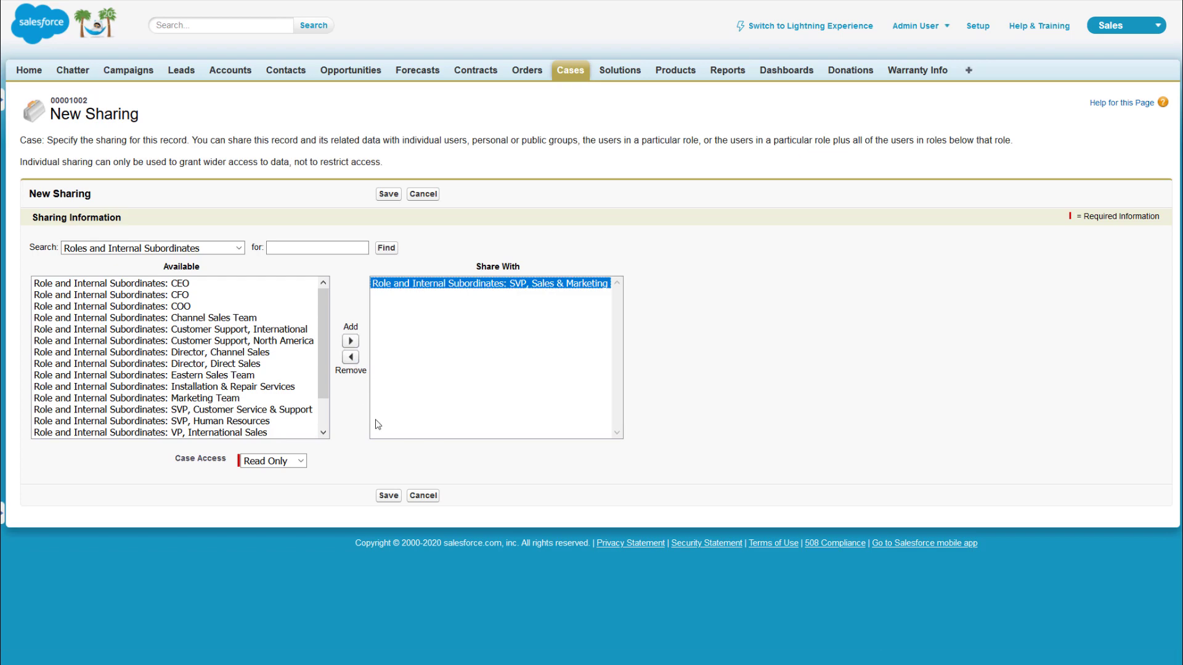
left_click(389, 497)
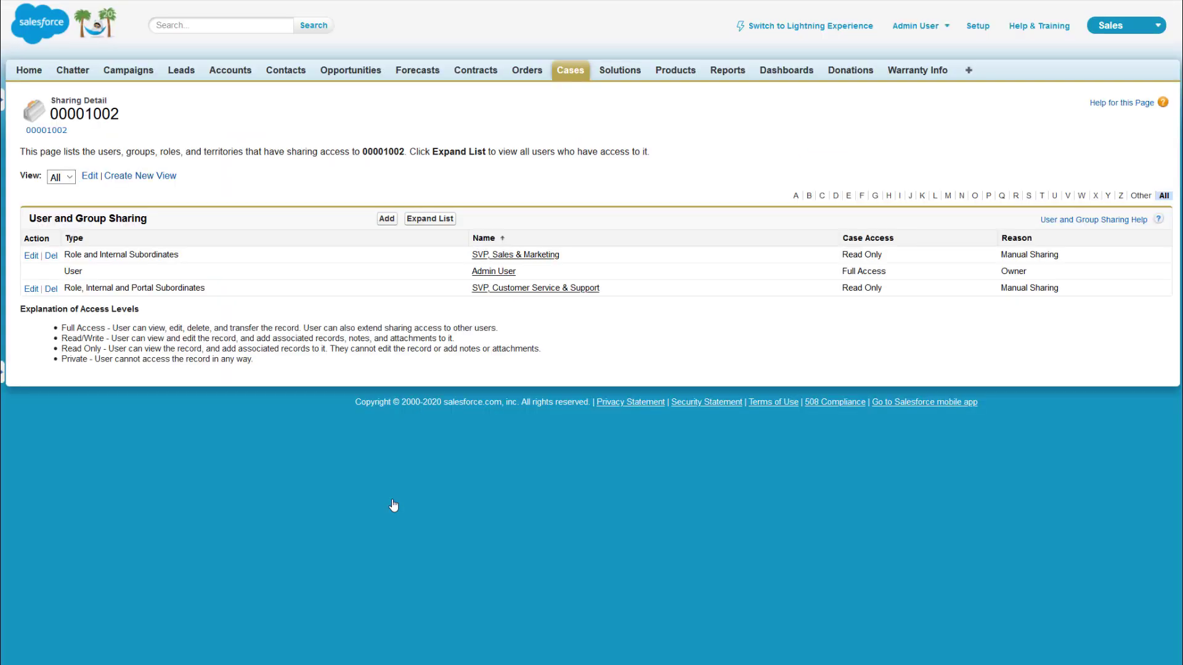